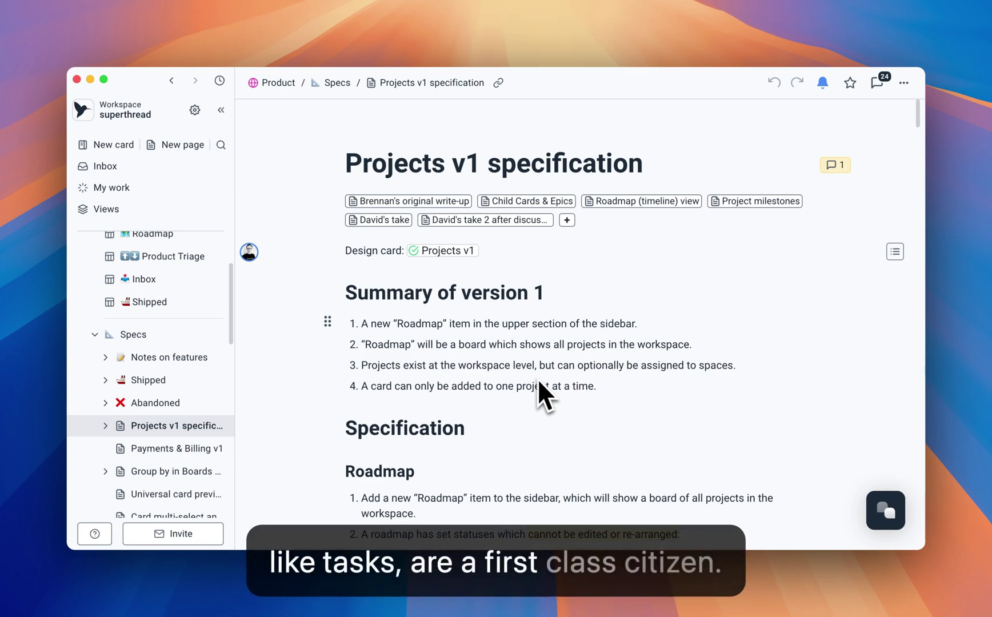
- Collapse the Specs folder in the sidebar page tree, then expand it again to show its sub-pages
scroll(176, 352, up, 3)
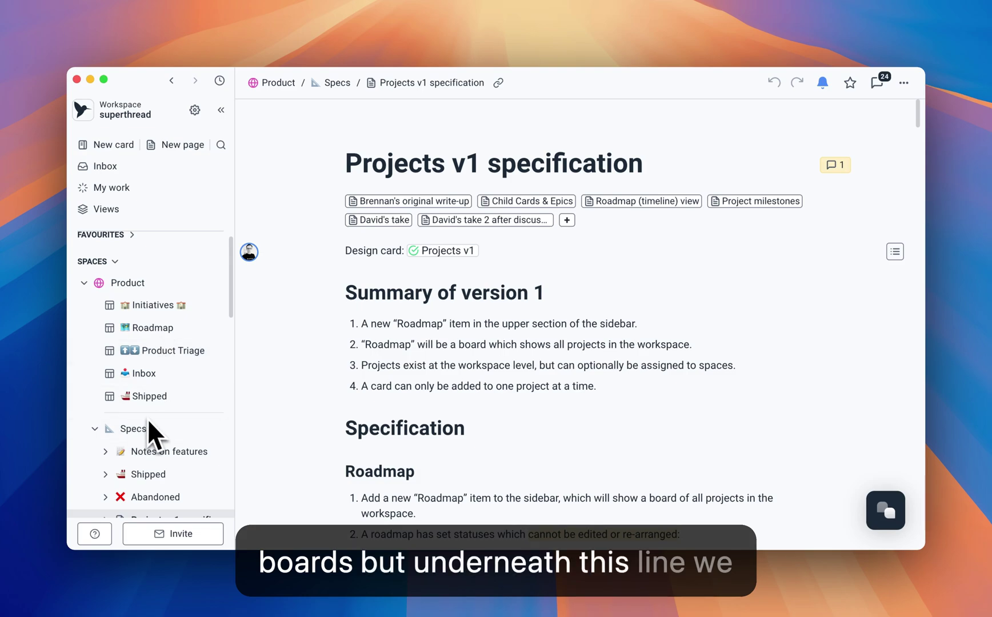
scroll(137, 416, down, 3)
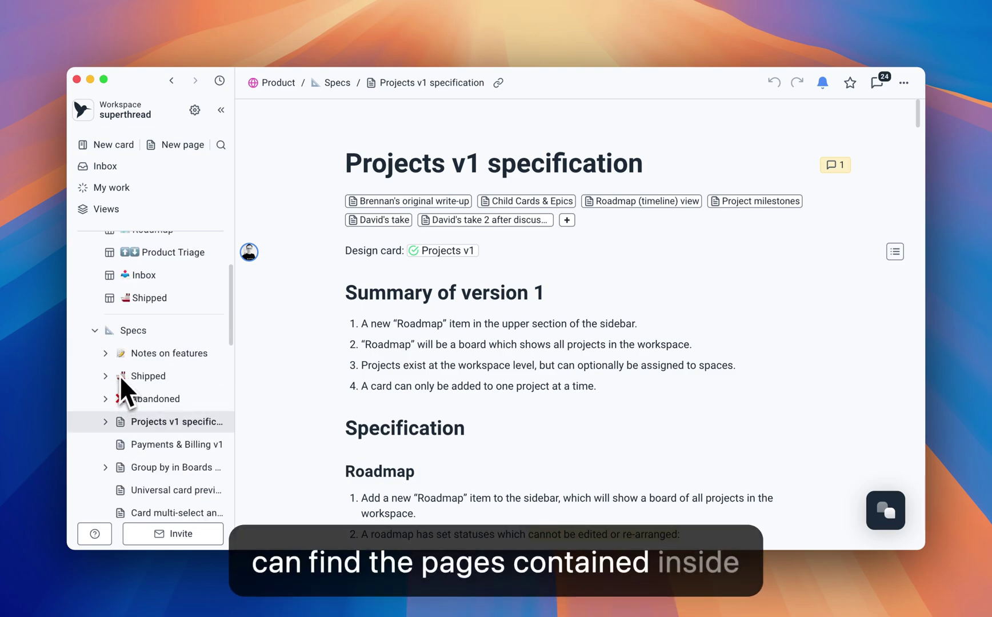
click(94, 308)
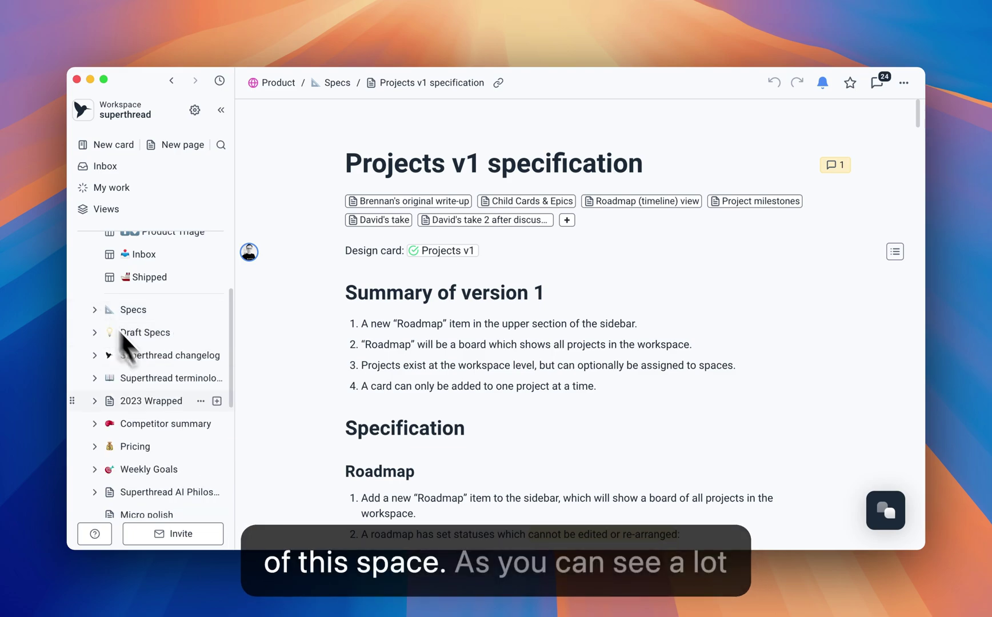
scroll(128, 377, down, 3)
scroll(133, 383, up, 3)
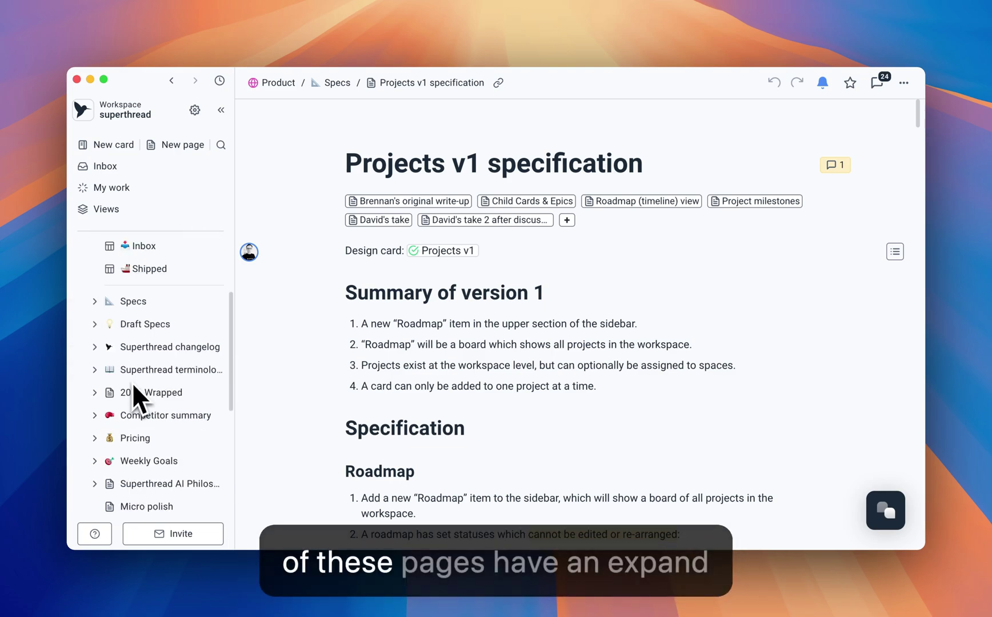
click(94, 301)
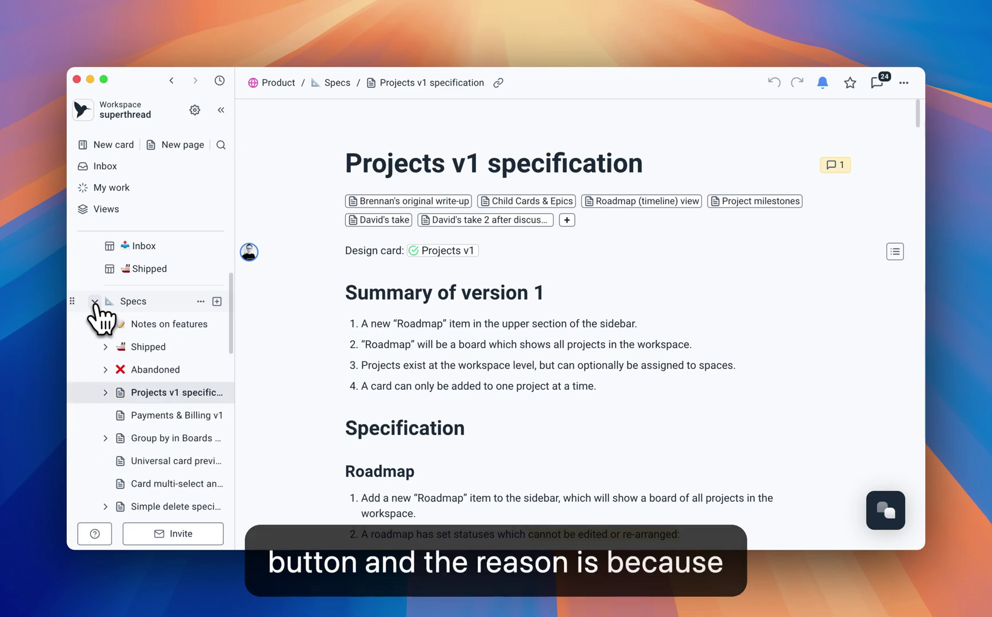
- Open the Specs page, then its Sprints (Cycles) – WIP sub-page, and skim its content
click(129, 302)
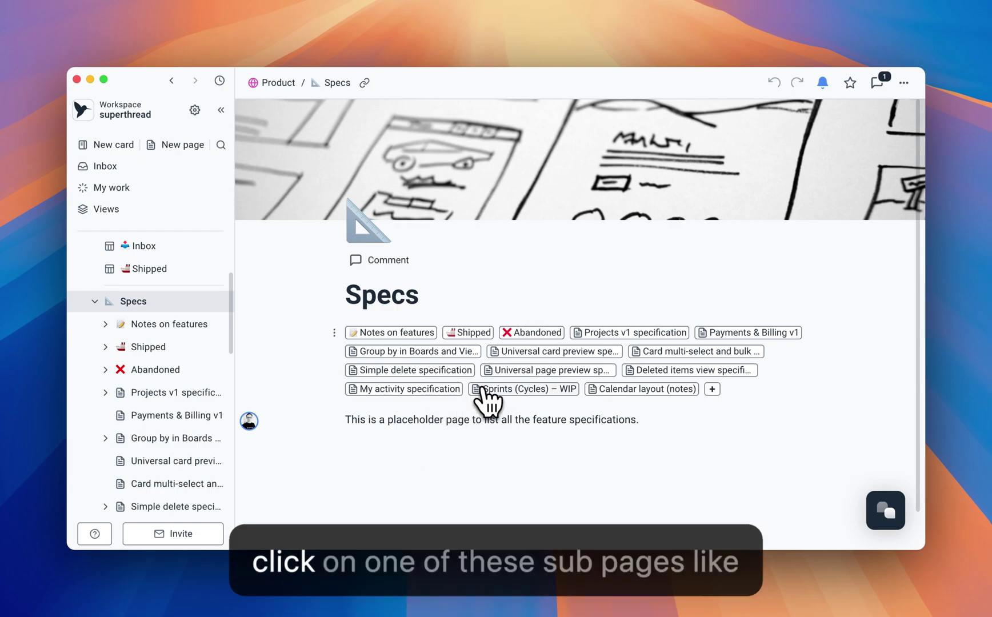
click(485, 391)
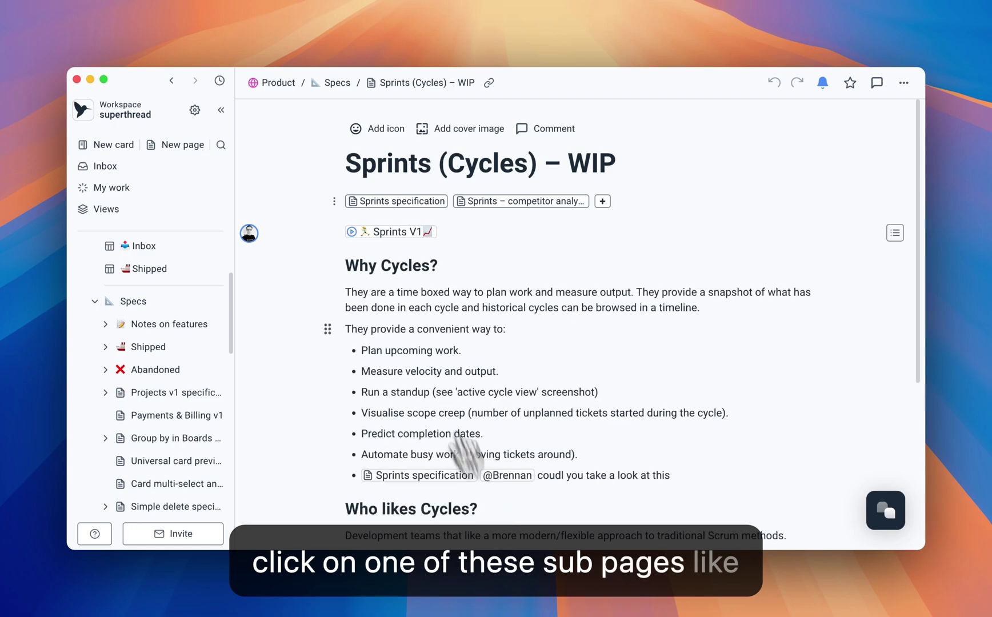
scroll(511, 350, down, 3)
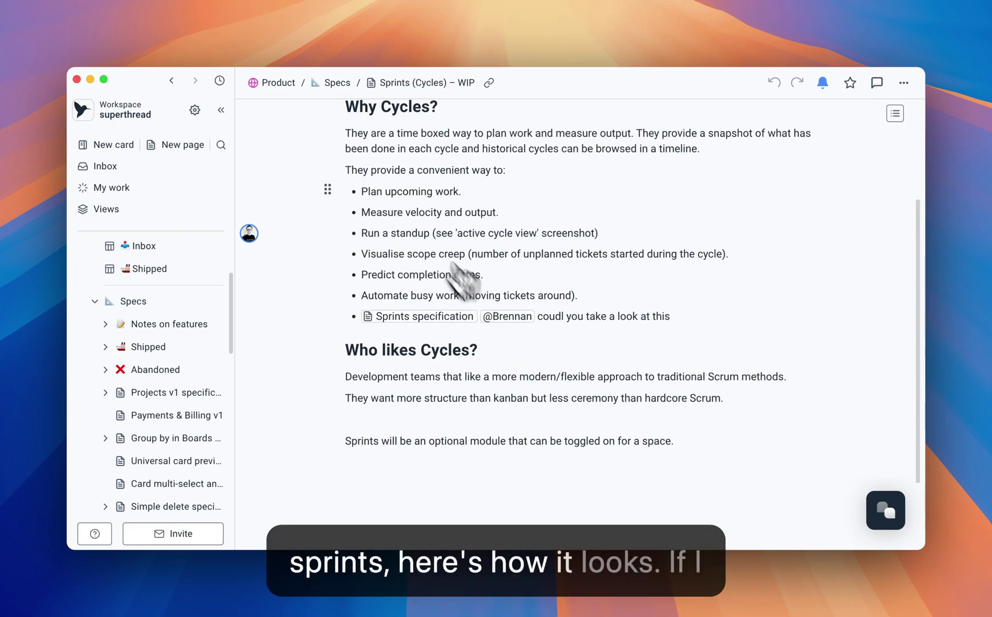
scroll(401, 251, up, 3)
- Collapse the sidebar and select the first paragraph under Why Cycles?
click(221, 110)
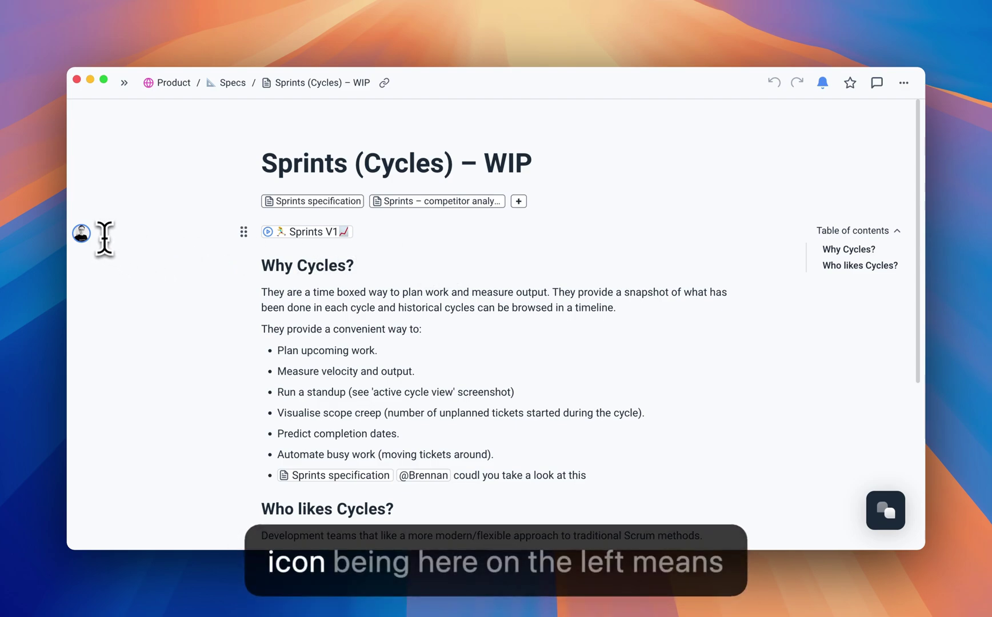
triple_click(400, 303)
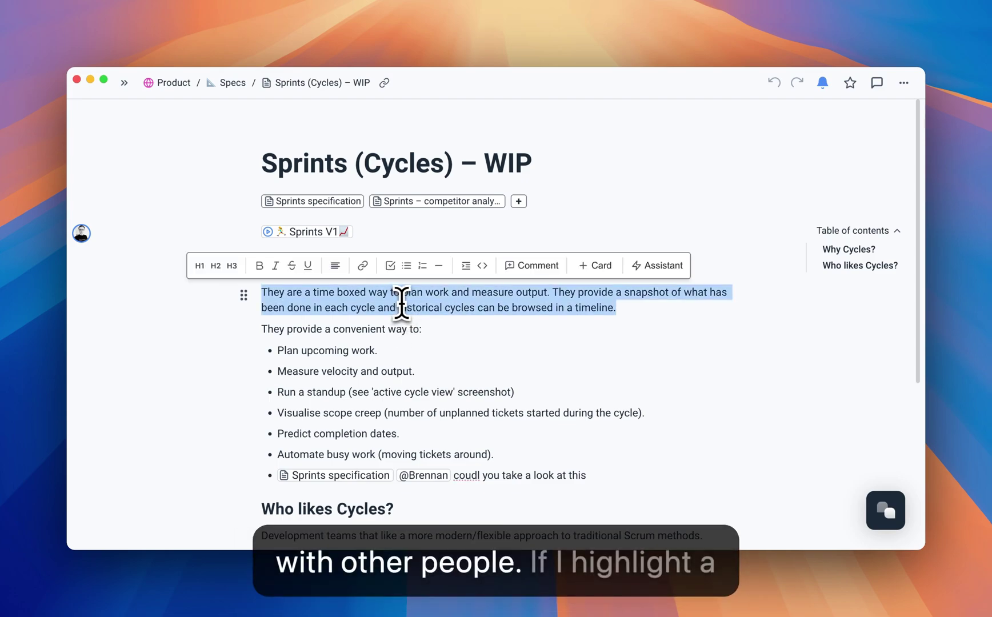
click(583, 340)
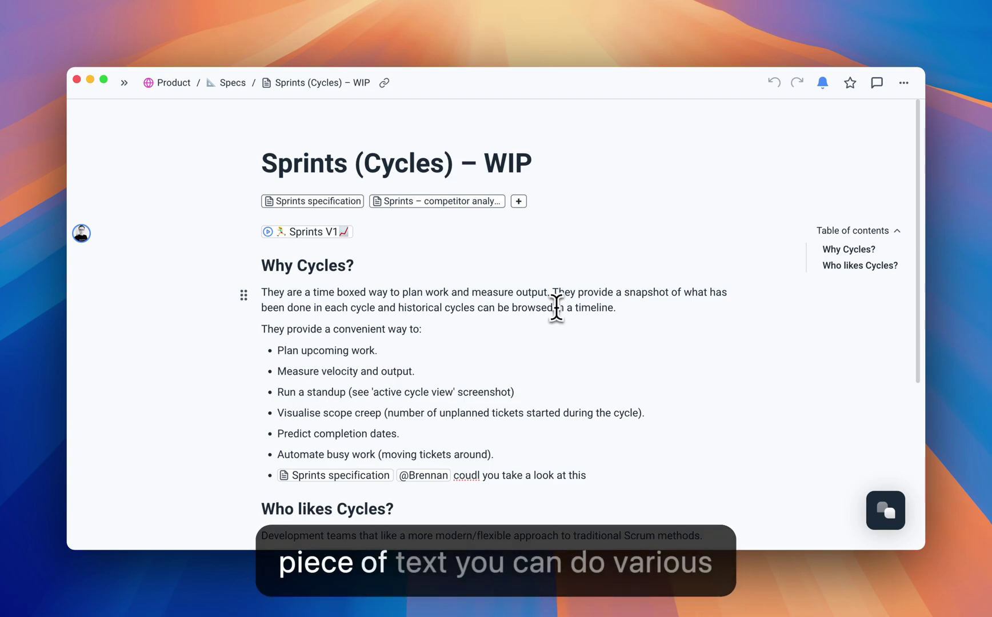
triple_click(557, 309)
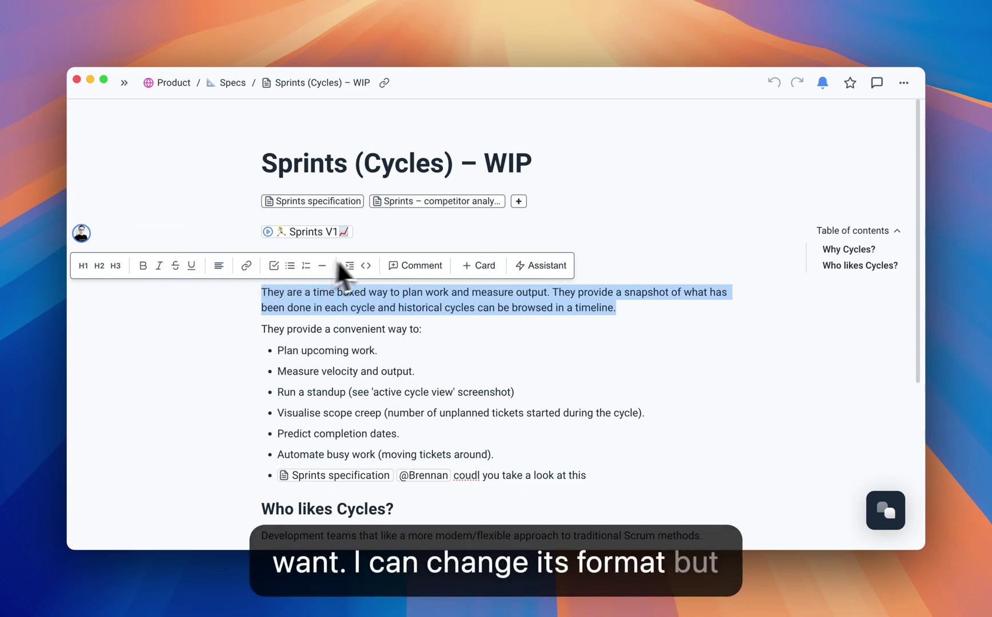
- Add the inline comment 'inline comment' to the selected Why Cycles? paragraph
click(433, 266)
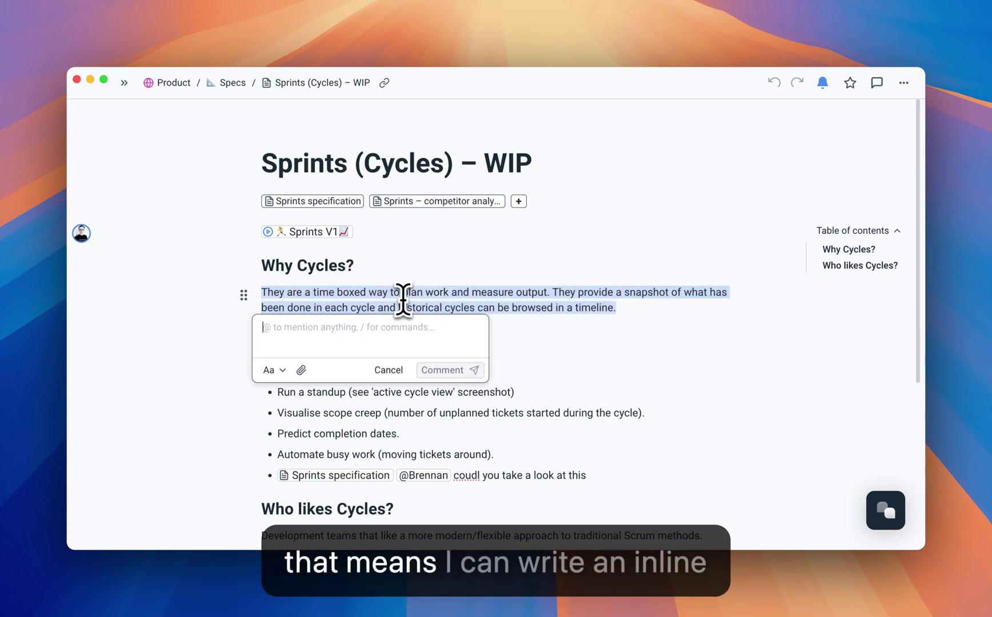
text(inline comment)
key(Return)
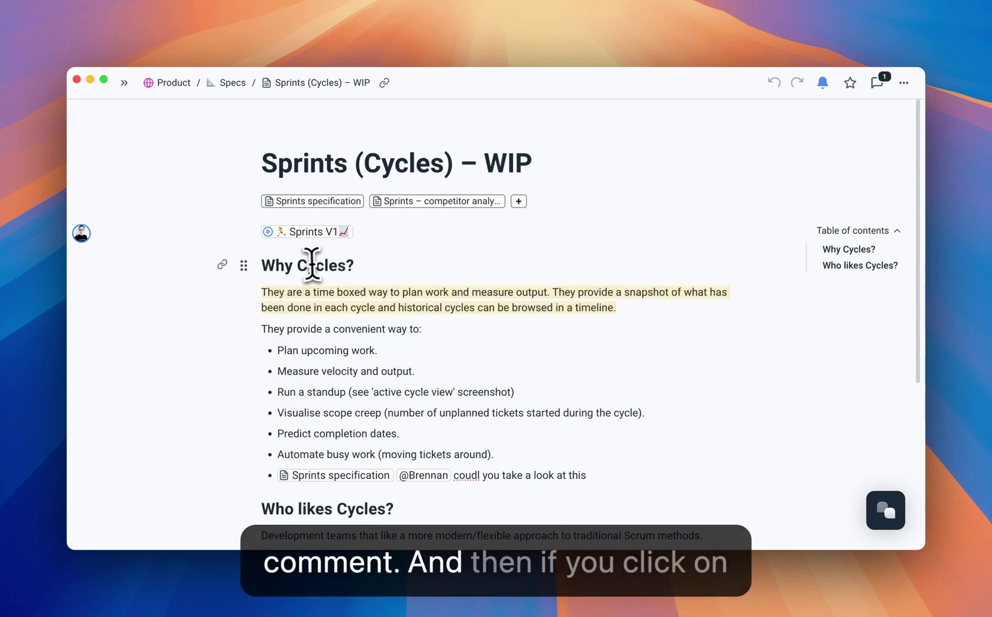
- Reply 'inline' in the paragraph's comment thread, then close the thread popup
click(392, 292)
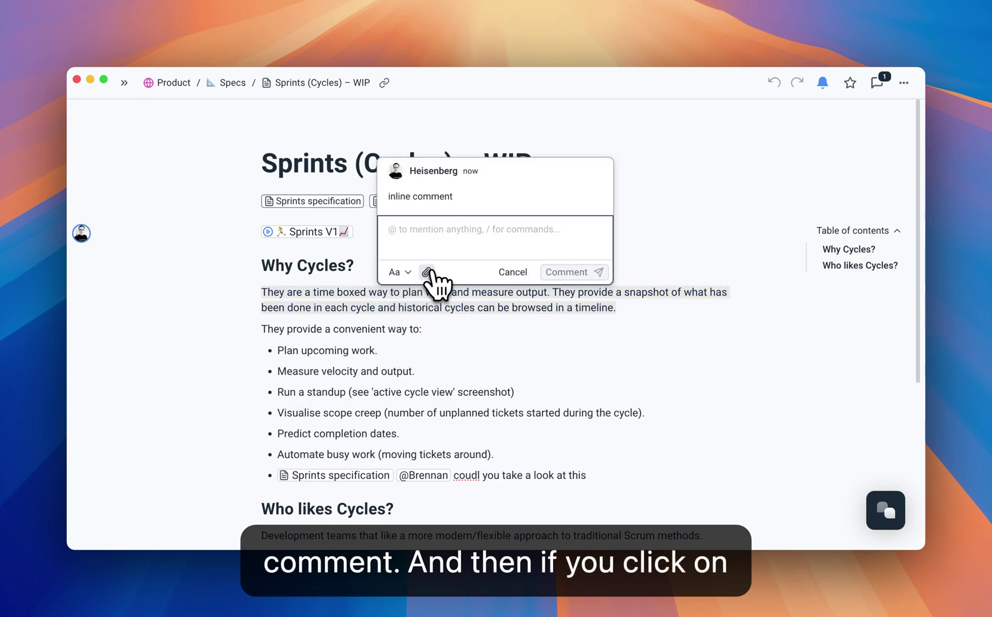
text(inline reply)
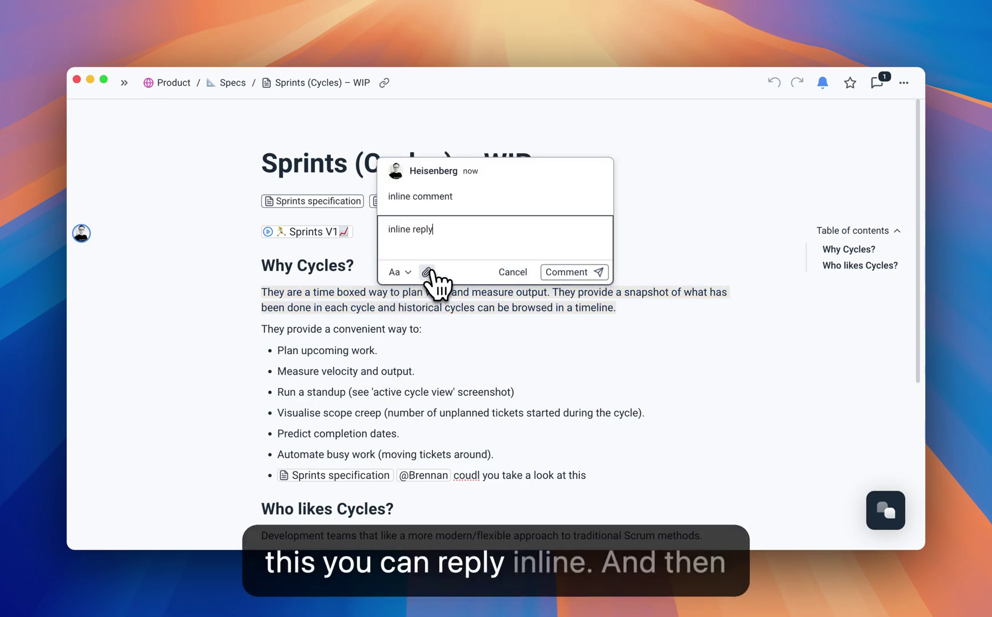
key(Return)
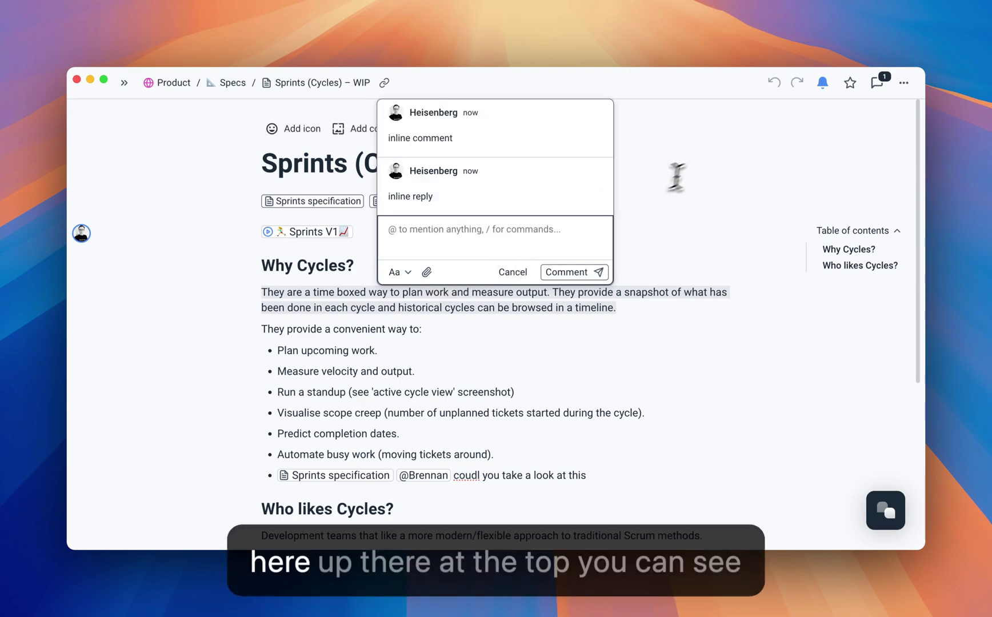
click(675, 171)
- Post the page comment 'on t' in the comments list, then resolve it
click(886, 80)
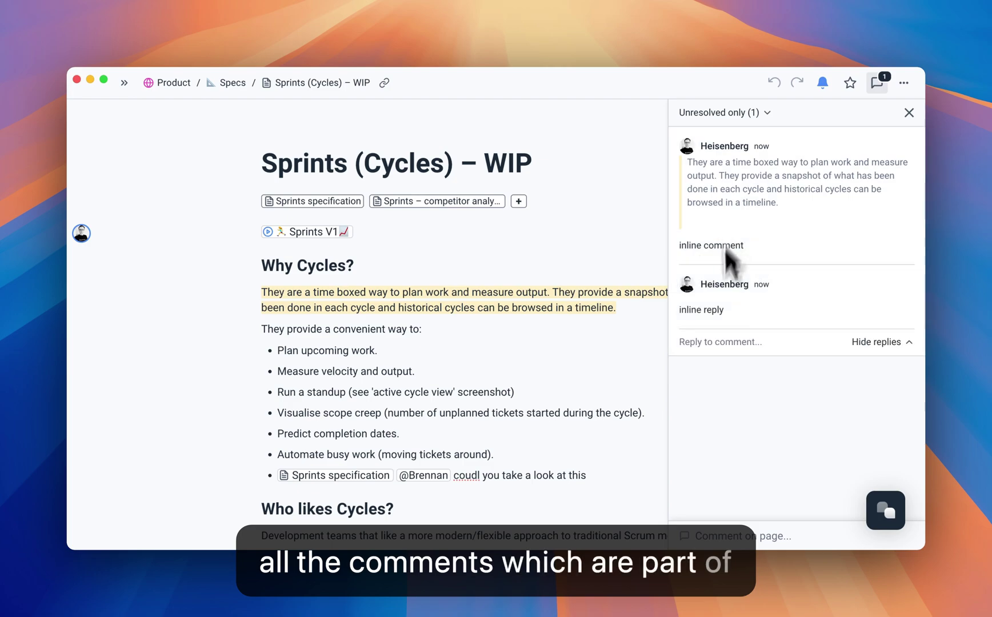
click(761, 539)
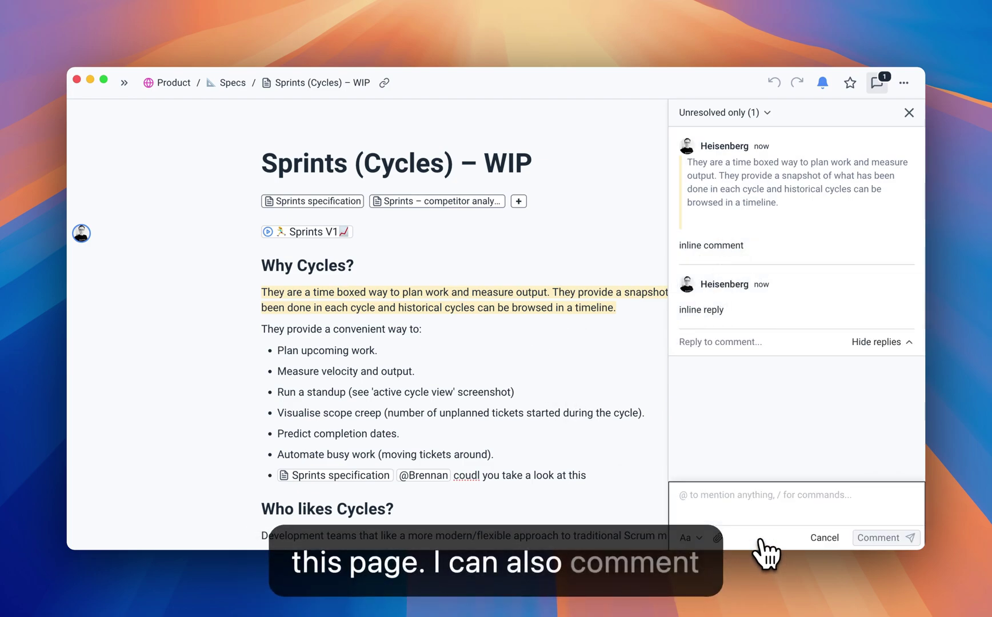
text(on the page)
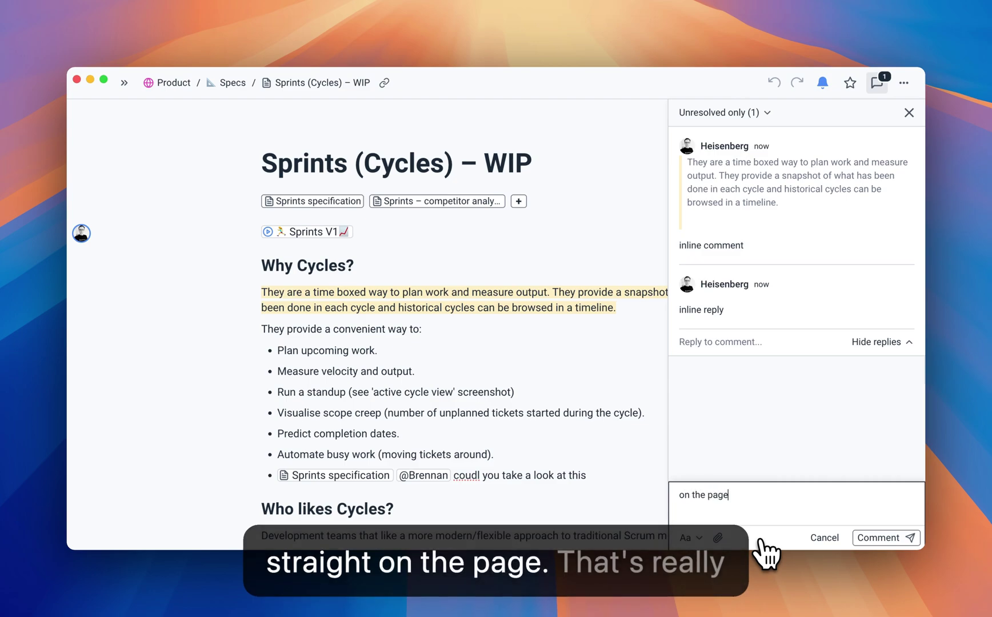
key(Return)
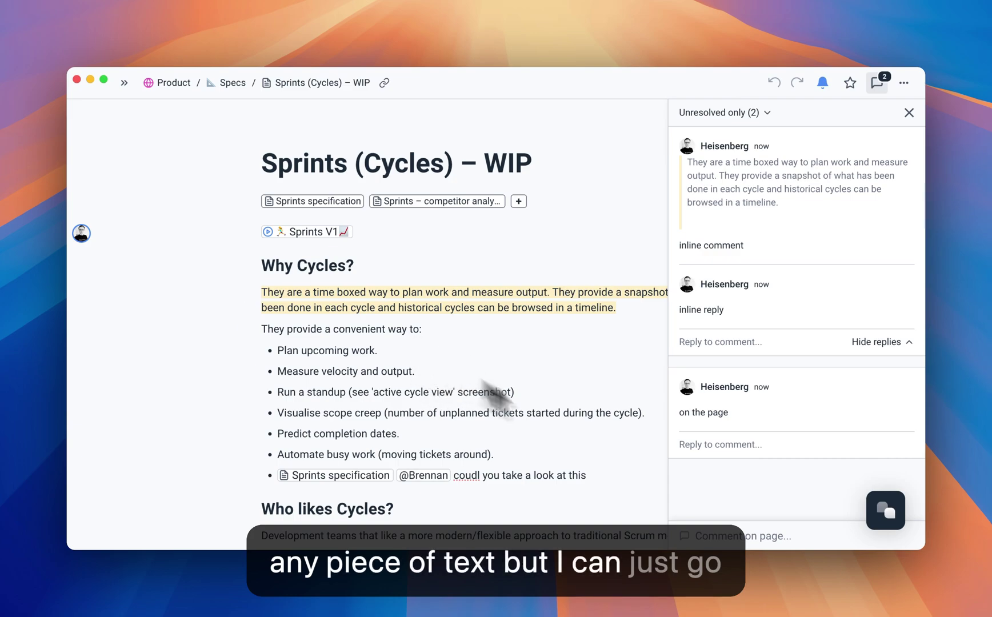
mouse_move(715, 426)
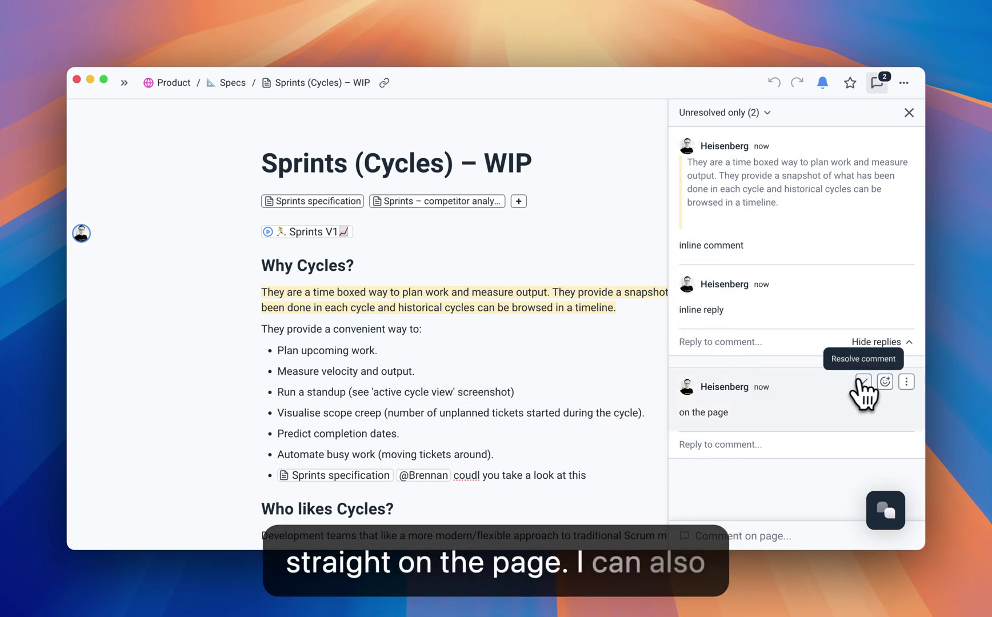
click(864, 382)
- Give the inline comment a thumbs-up, resolve it, and close the comments panel
mouse_move(871, 195)
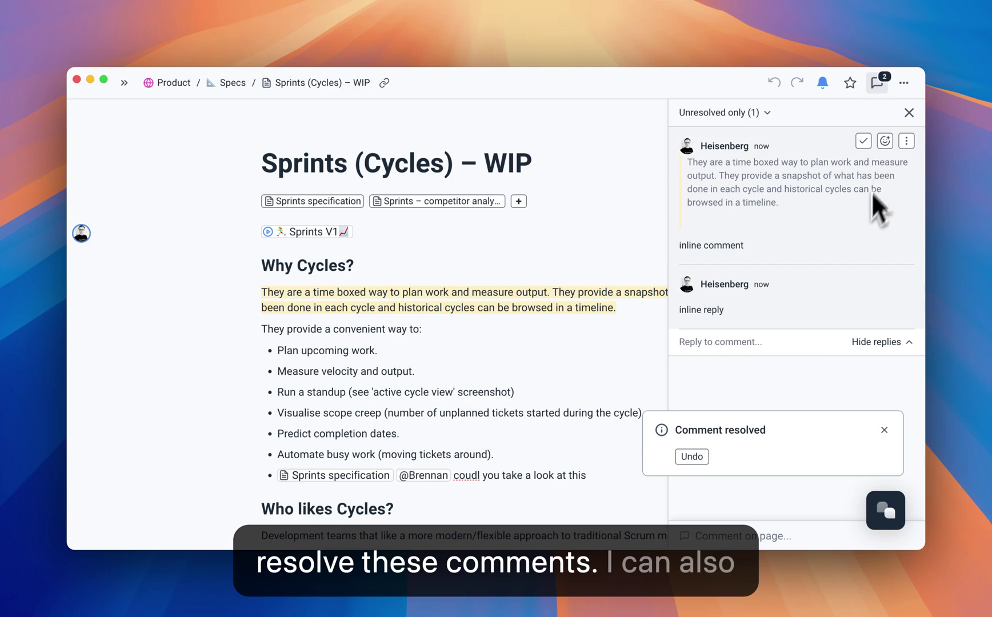
click(888, 143)
click(637, 221)
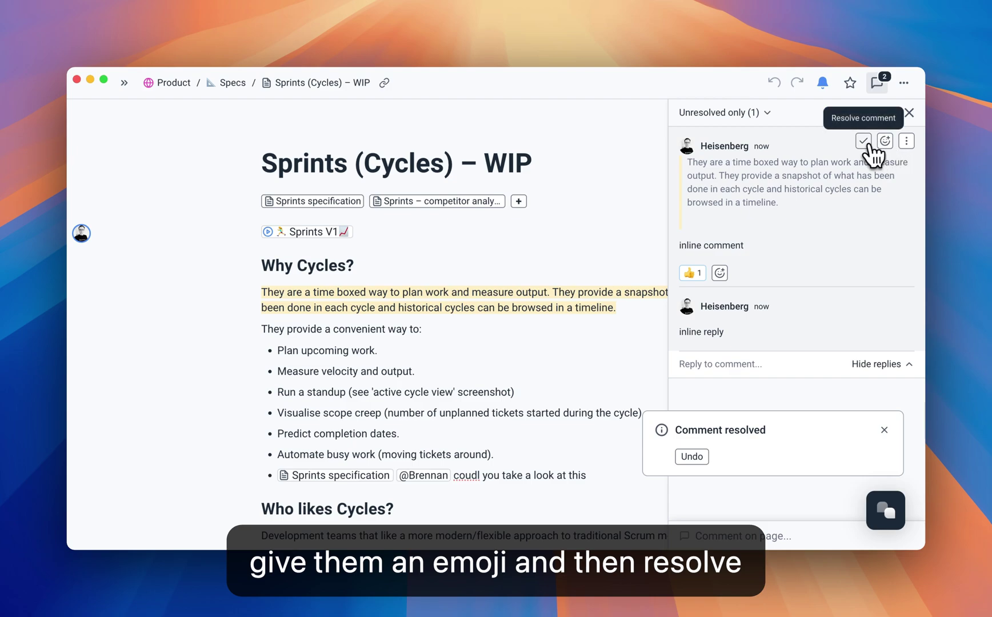
click(865, 144)
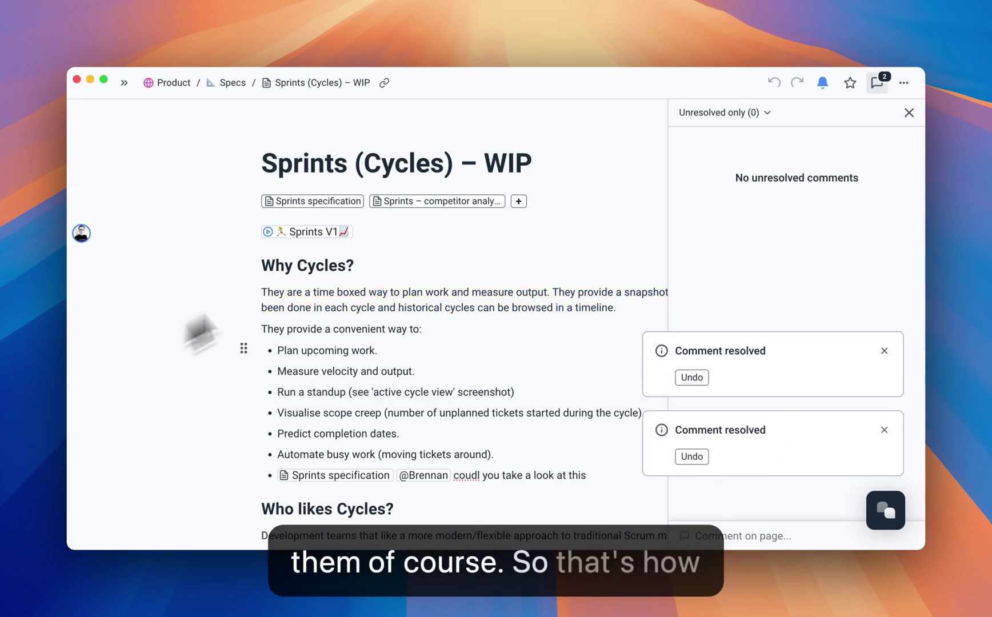
scroll(377, 280, down, 1)
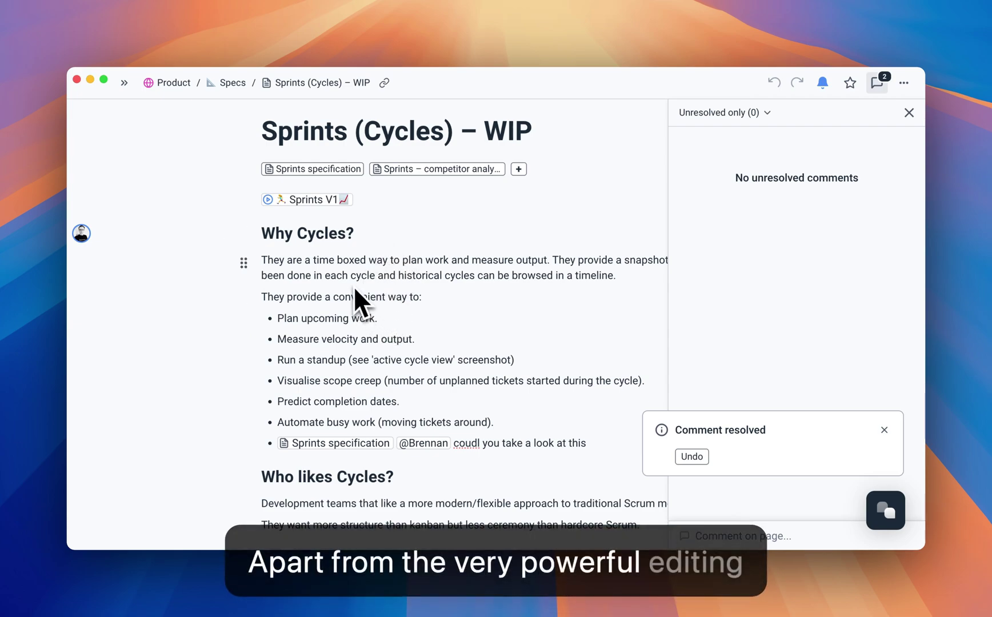
click(909, 112)
click(647, 443)
- Start a new line below the last bullet, typing a dash instead of a mention
key(Return)
key(Return)
text(@)
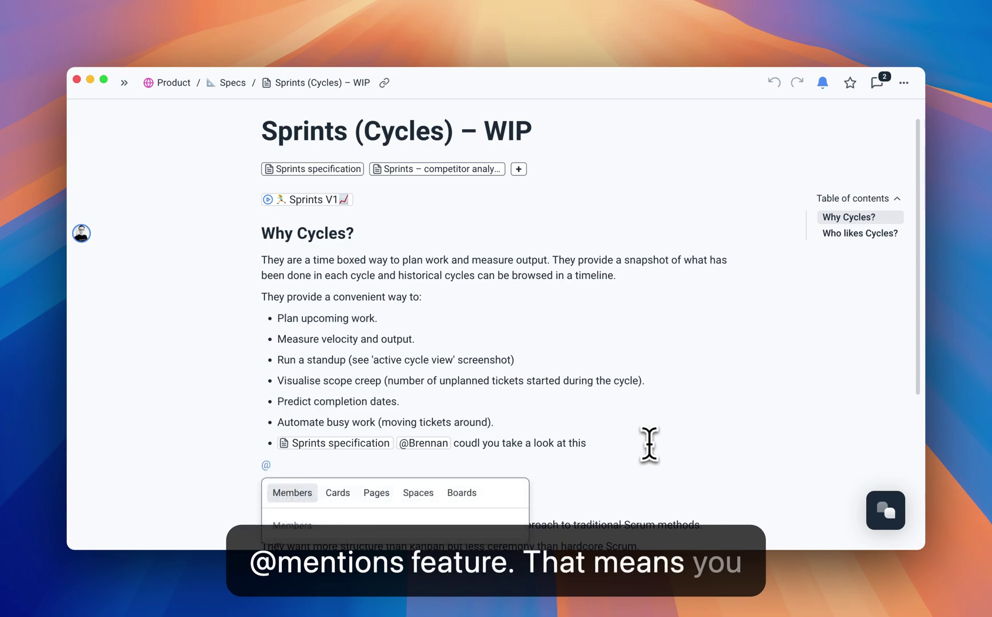
key(BackSpace)
text(-)
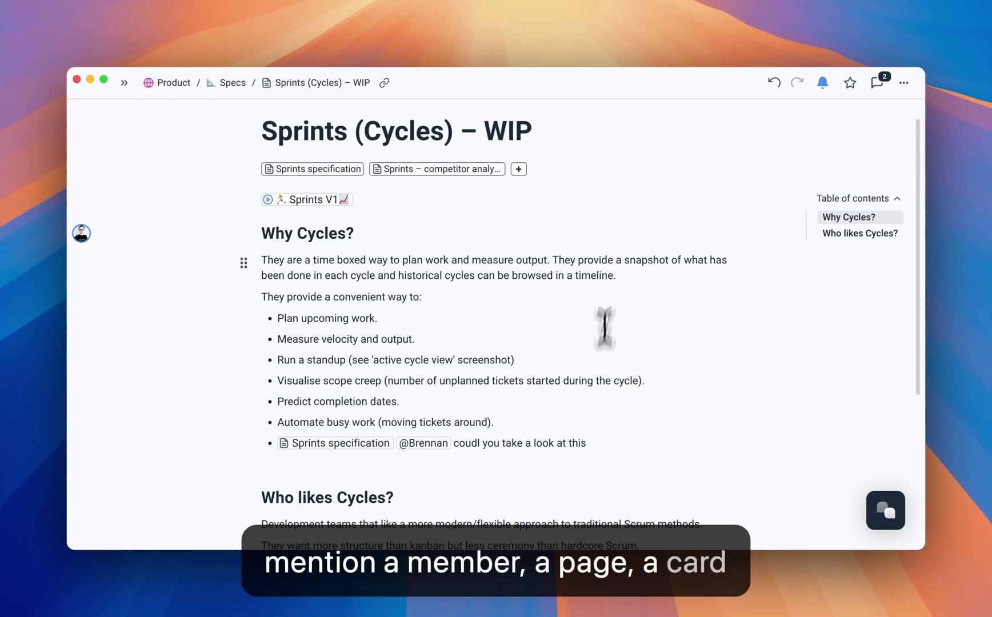
click(666, 280)
key(Return)
text(@bren)
key(Return)
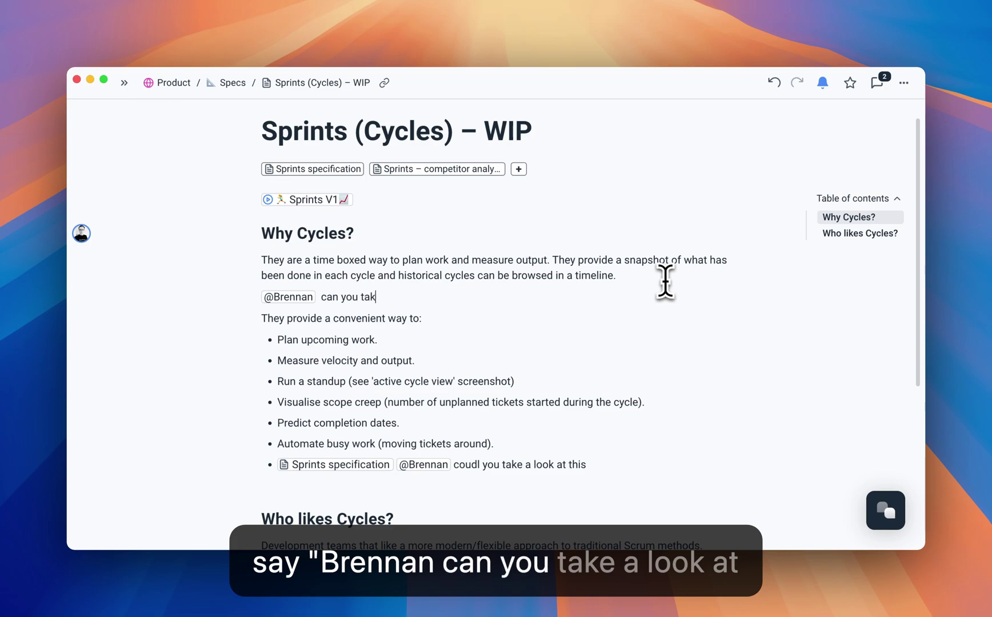
text(can you take a look at this)
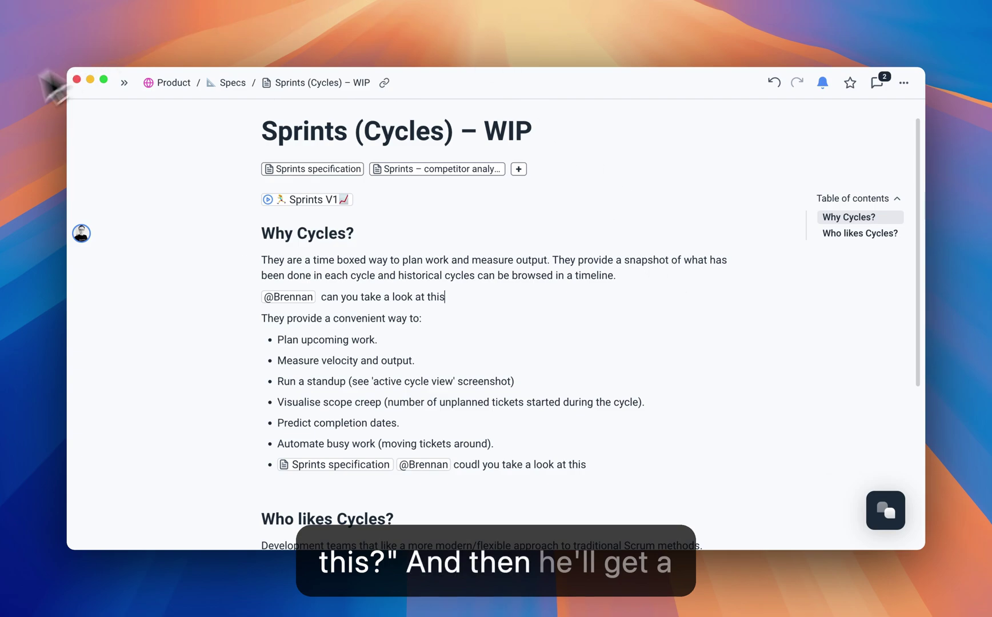
click(124, 87)
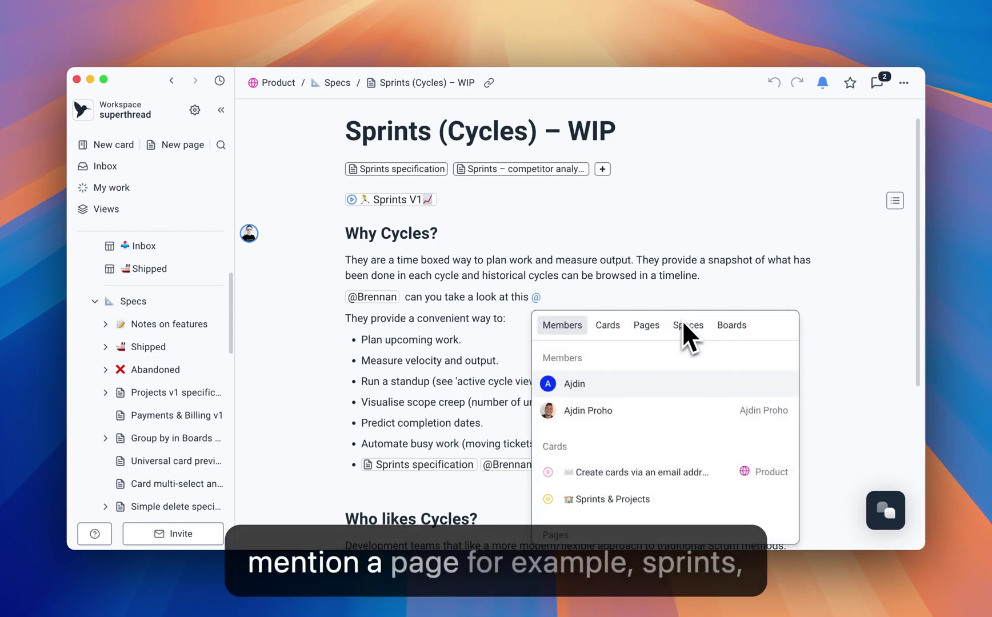
text(prints n)
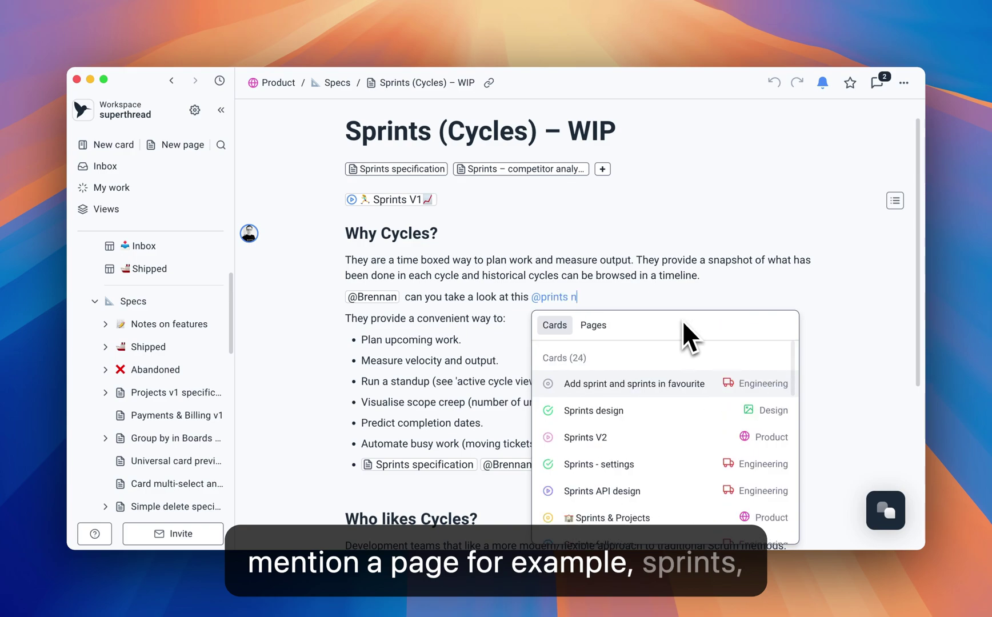
key(BackSpace)
text(spec)
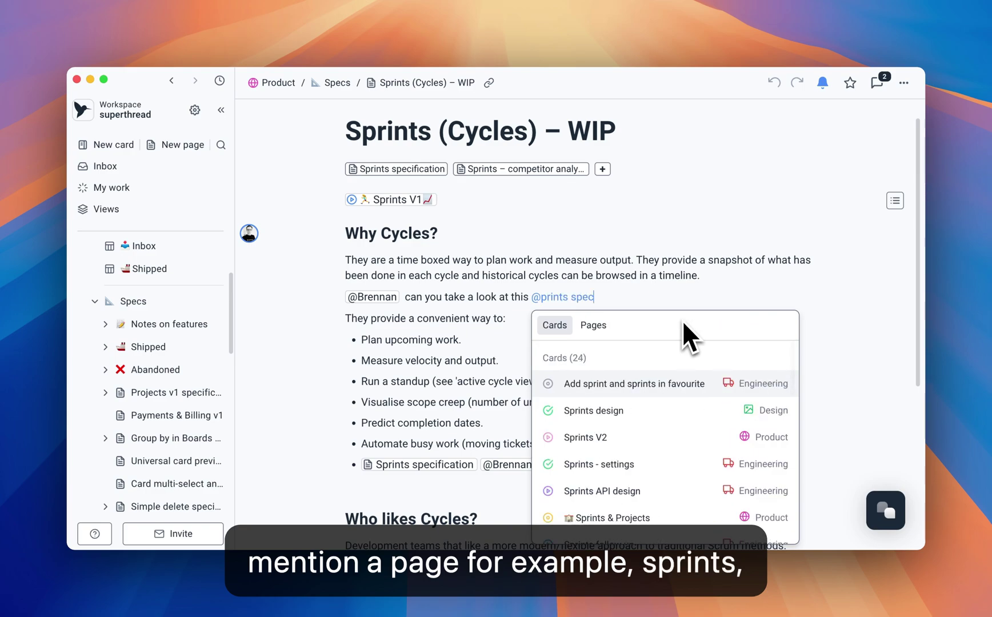
text(ifcaion)
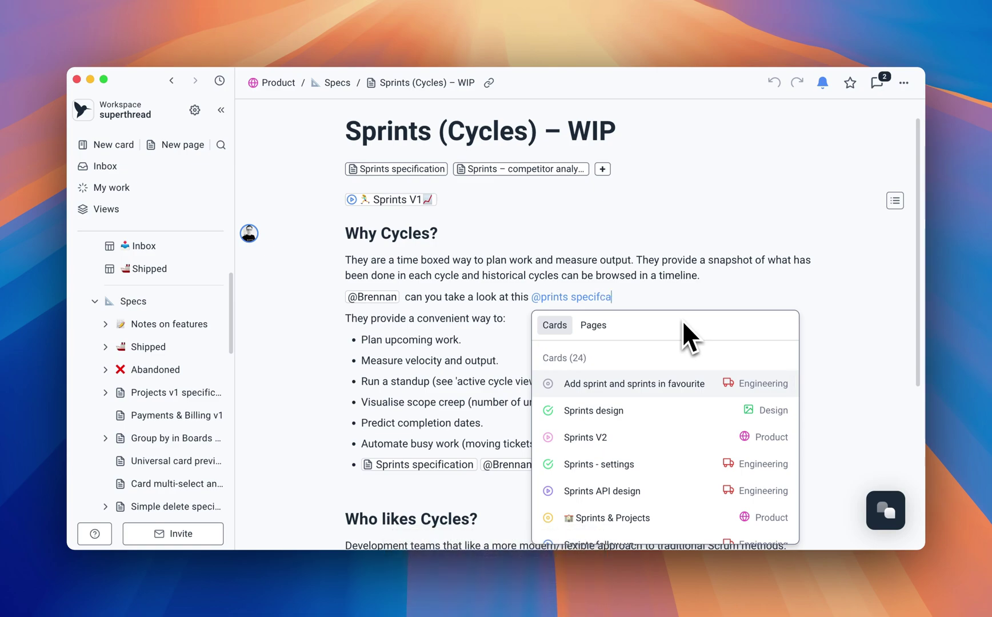
click(601, 329)
click(629, 515)
click(572, 299)
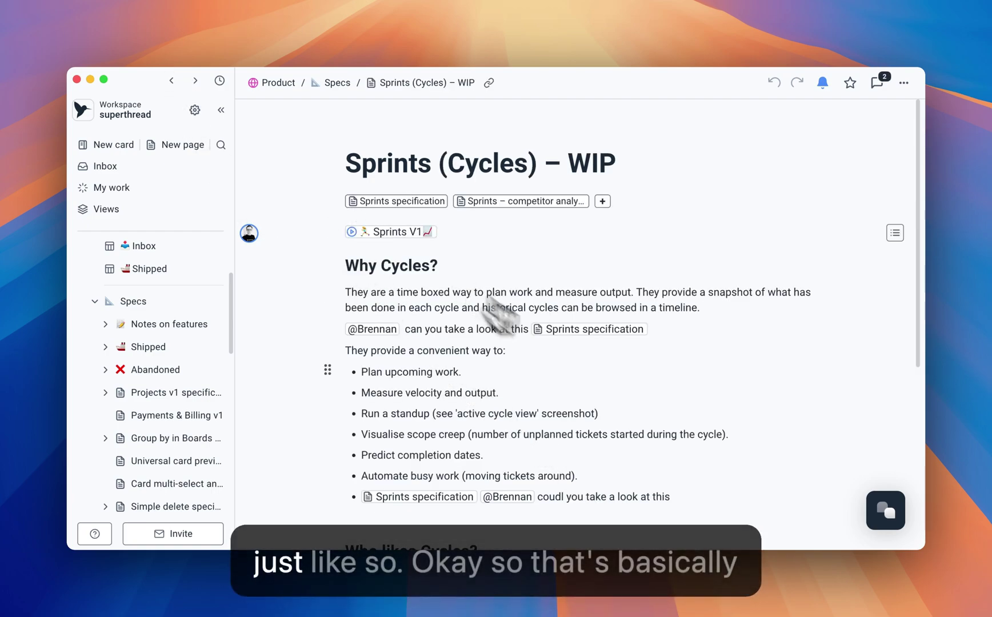
scroll(631, 358, down, 1)
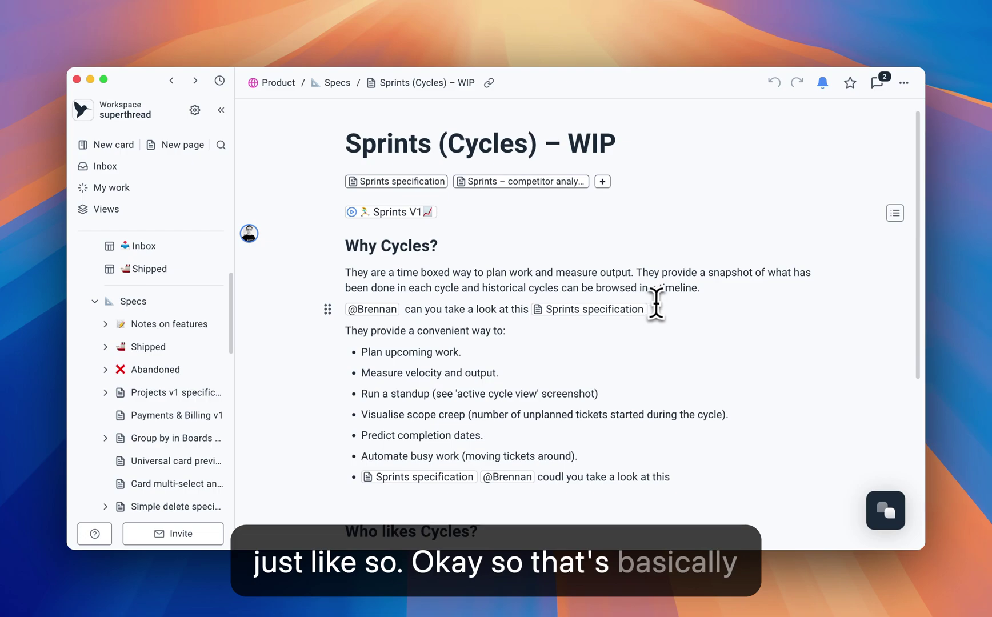
click(657, 308)
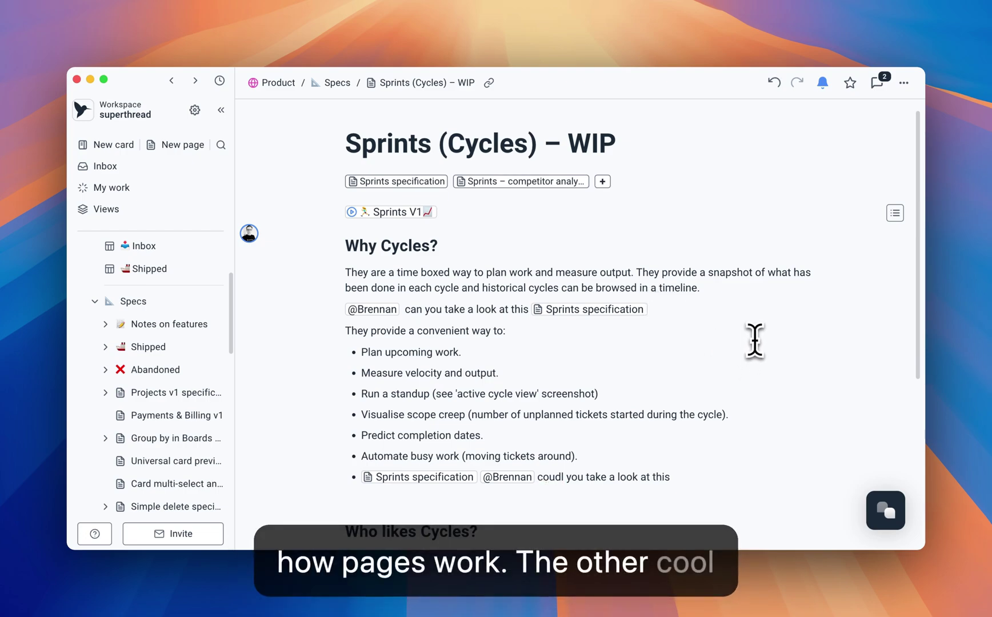
key(BackSpace)
key(BackSpace)
key(BackSpace)
key(BackSpace)
key(BackSpace)
key(BackSpace)
key(BackSpace)
key(BackSpace)
key(BackSpace)
key(BackSpace)
key(BackSpace)
key(BackSpace)
key(BackSpace)
key(BackSpace)
key(BackSpace)
key(BackSpace)
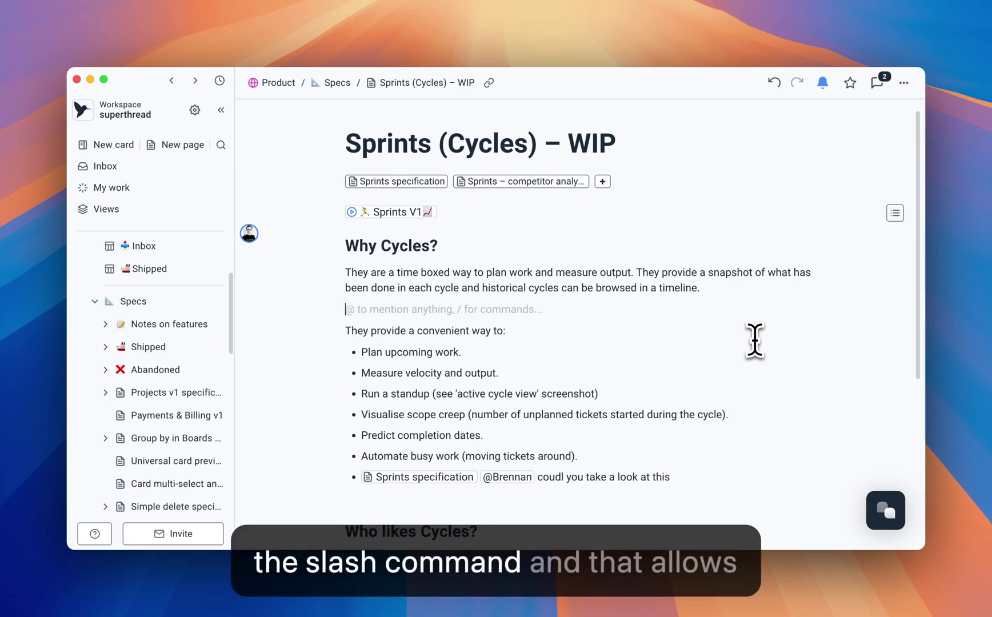
text(/)
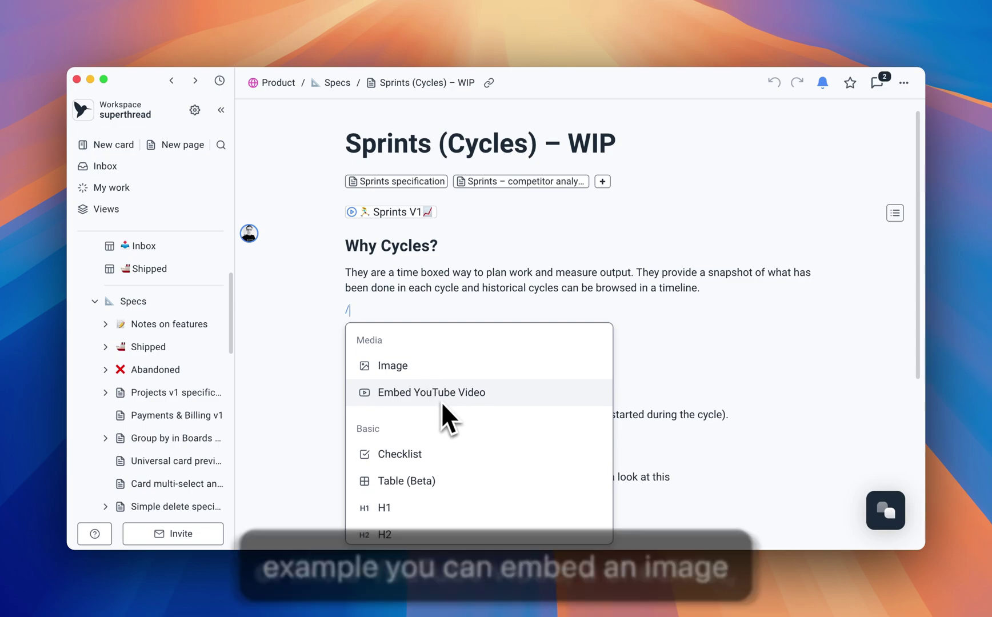
scroll(451, 391, down, 2)
scroll(448, 391, down, 8)
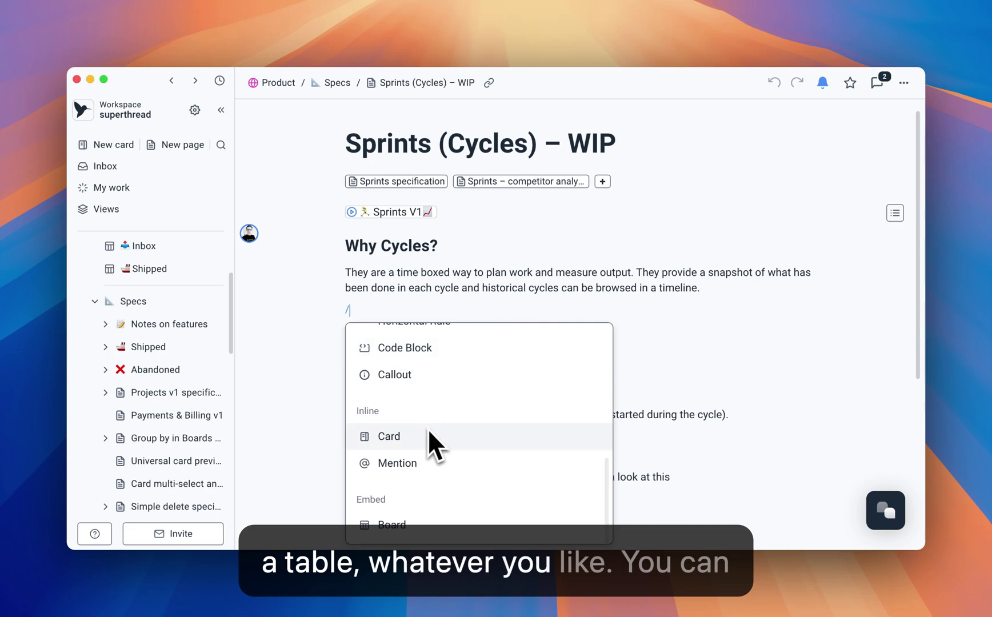
click(737, 394)
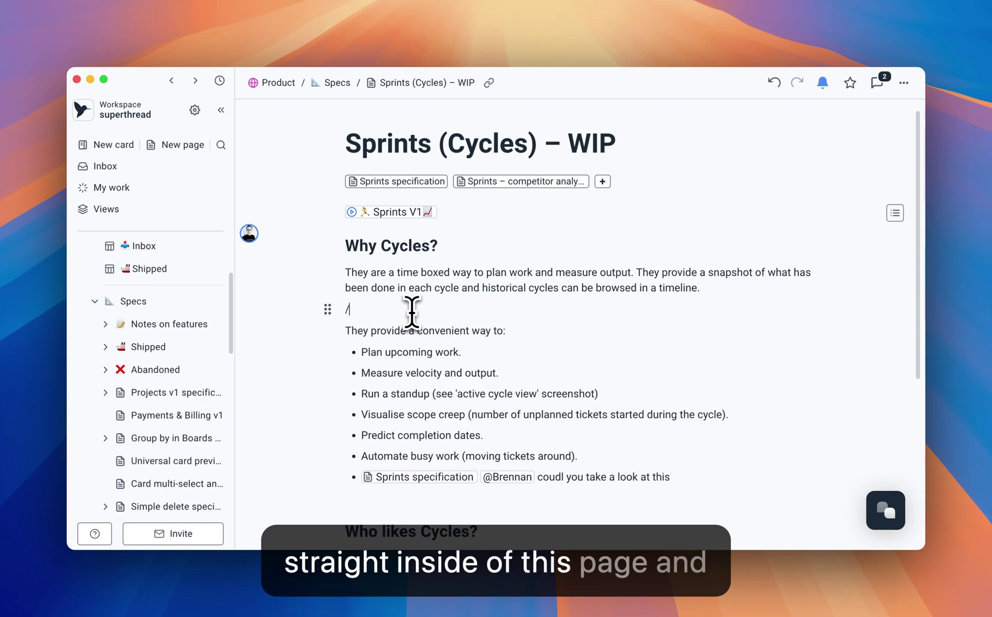
key(BackSpace)
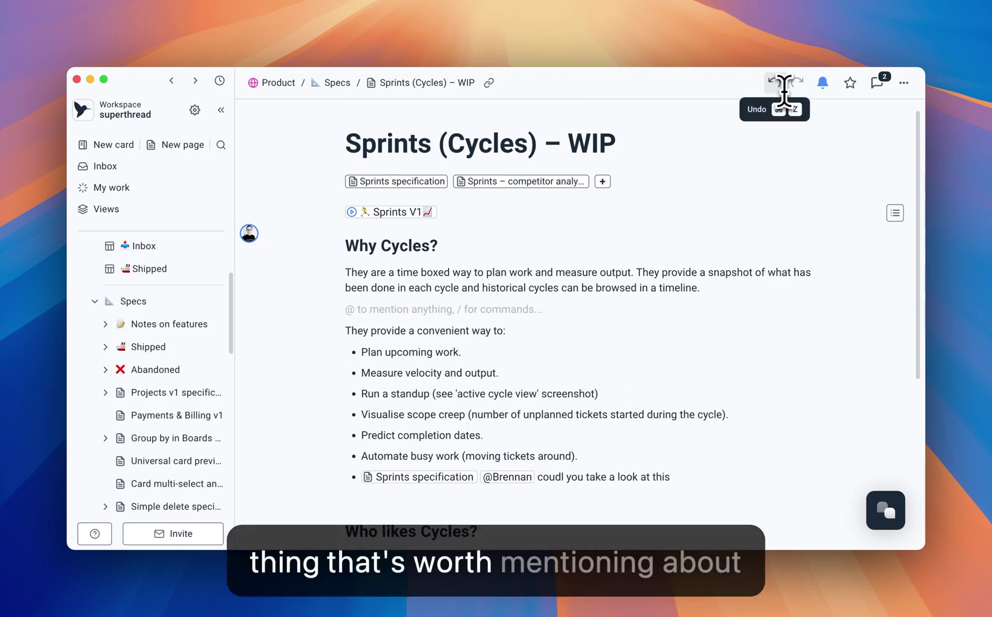
click(903, 83)
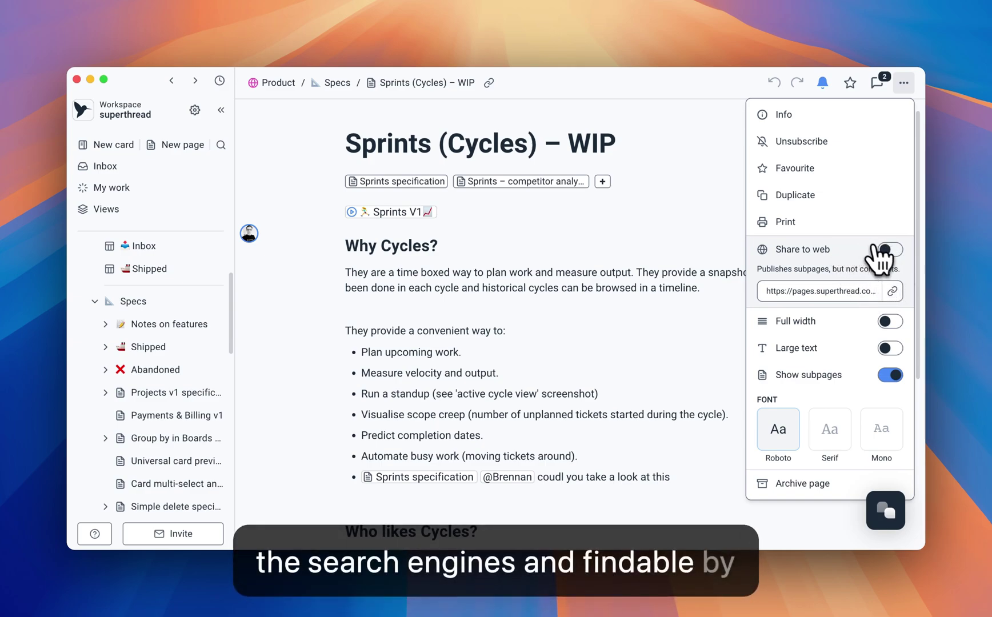
click(683, 230)
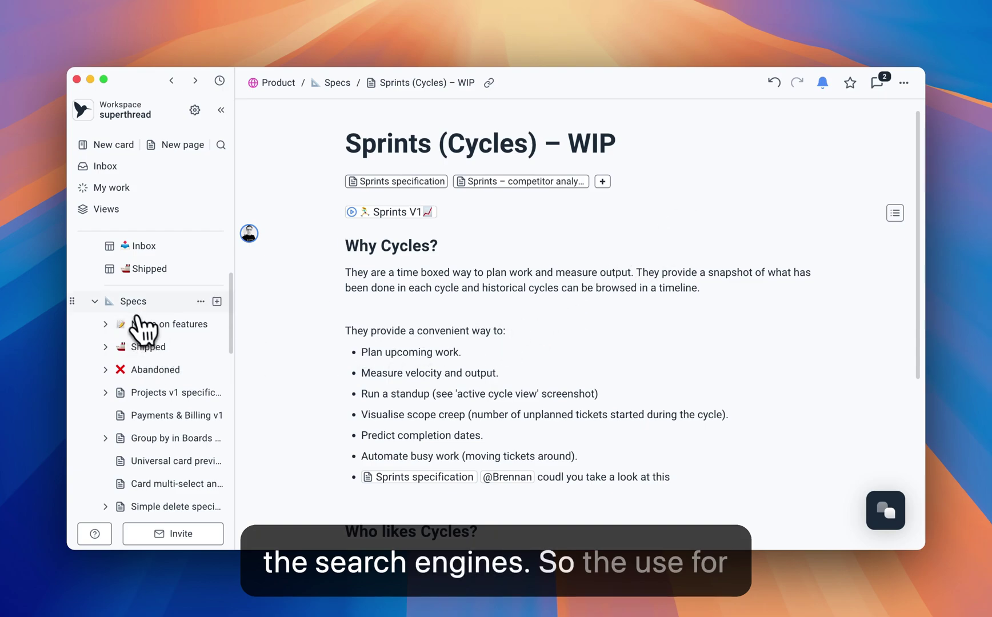
- Collapse Specs and open the Superthread changelog page, scrolling through its Jun 28, 2024 notes
click(98, 303)
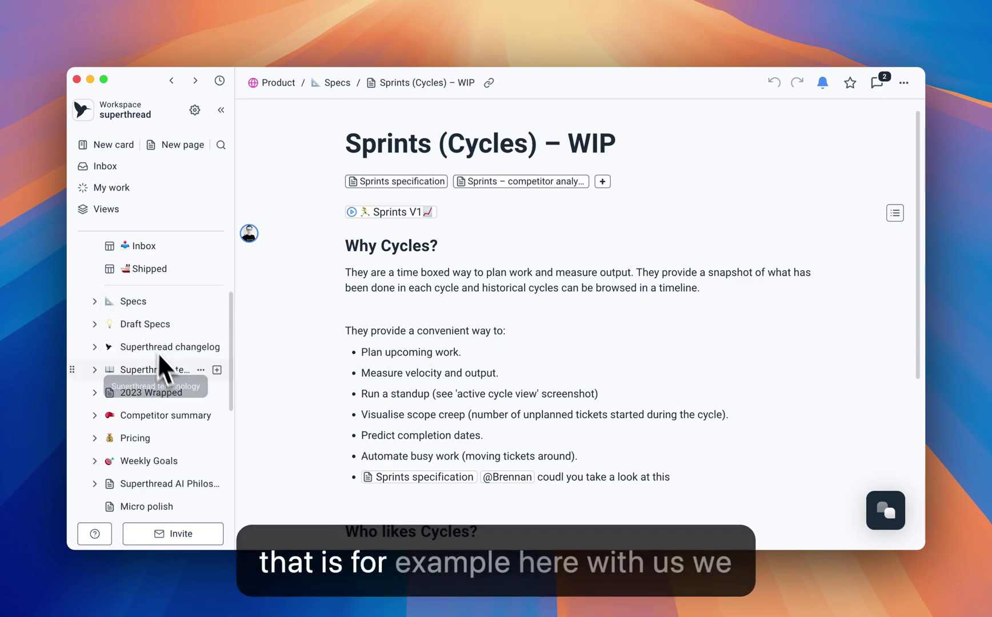
click(179, 348)
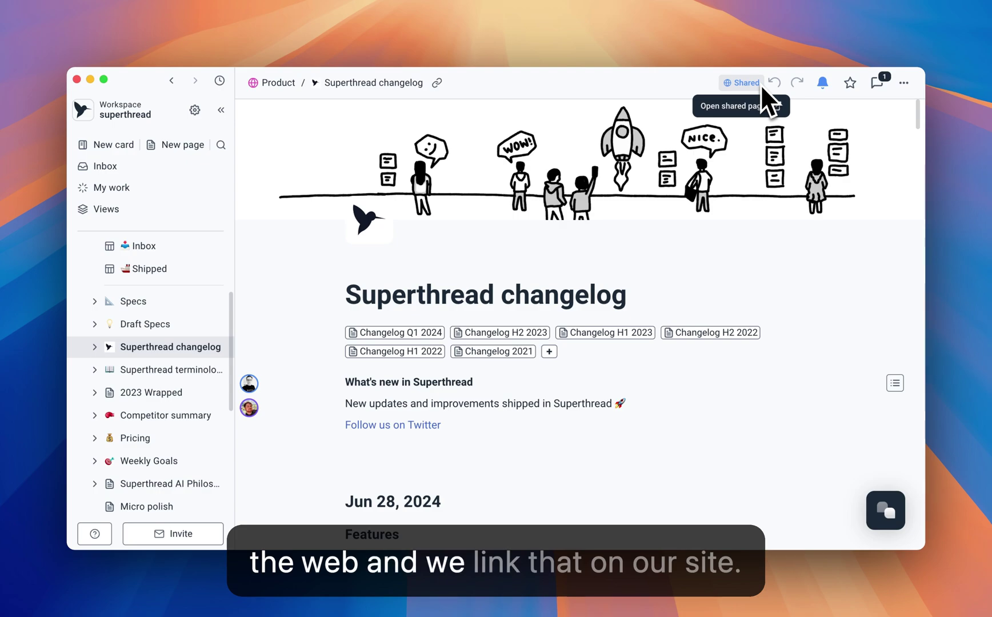
scroll(653, 395, down, 6)
scroll(625, 380, down, 2)
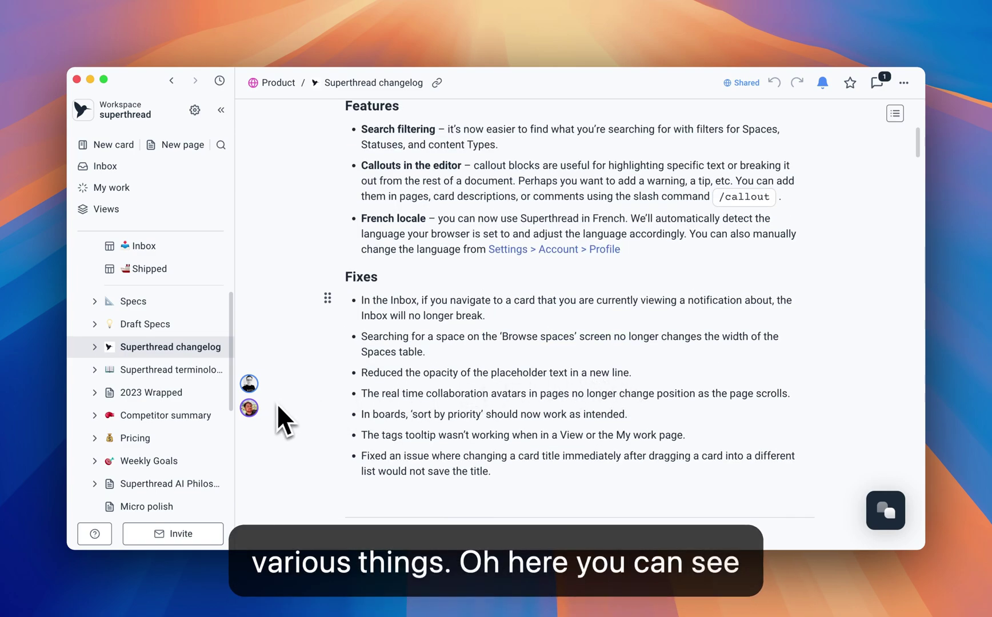
scroll(349, 408, up, 4)
scroll(366, 423, up, 5)
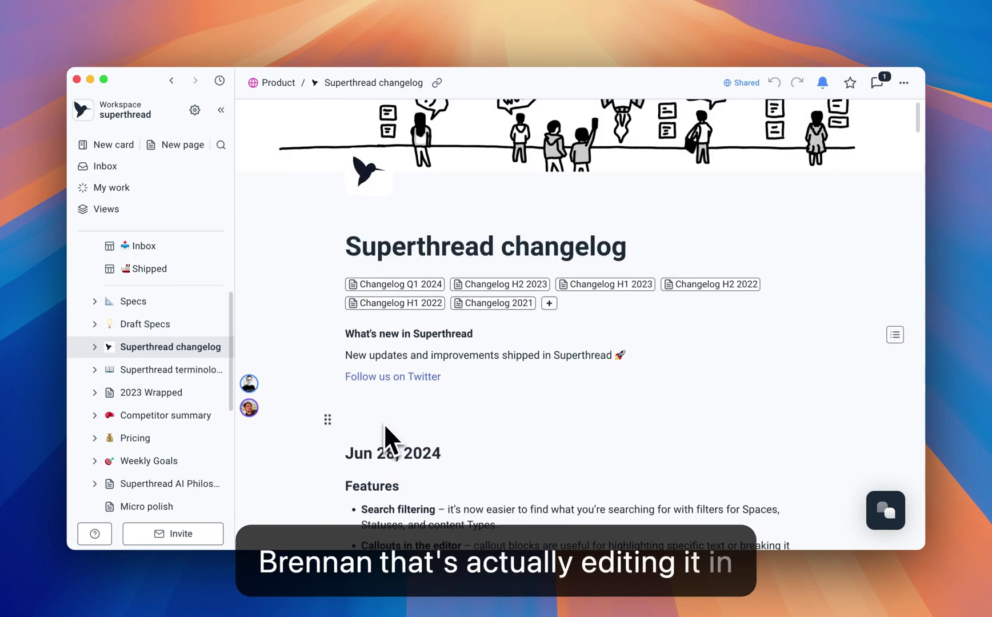